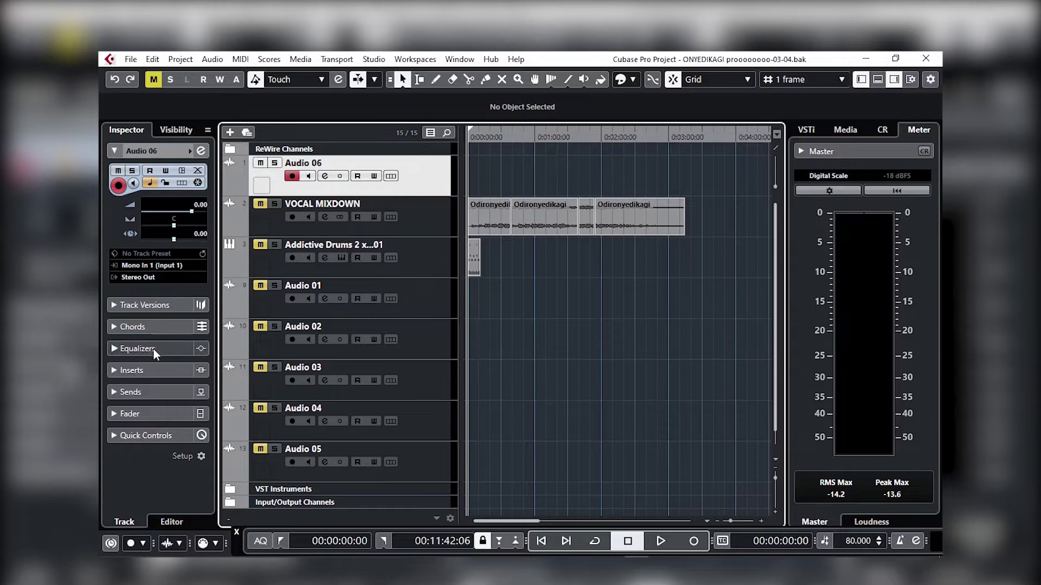
- Expand Audio 06's Inserts section and open the effect list for insert slot 1
left_click(160, 373)
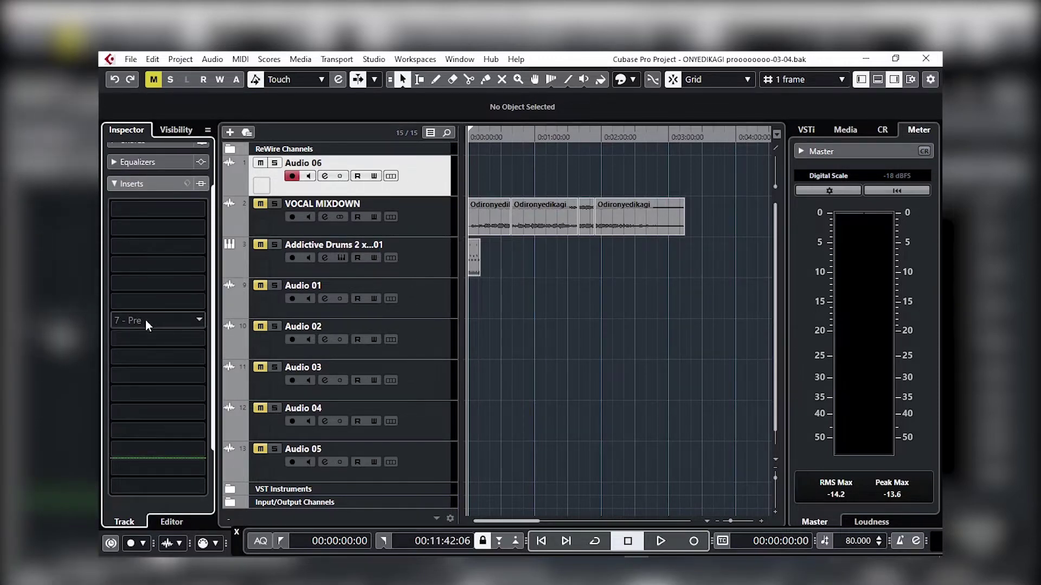
left_click(143, 182)
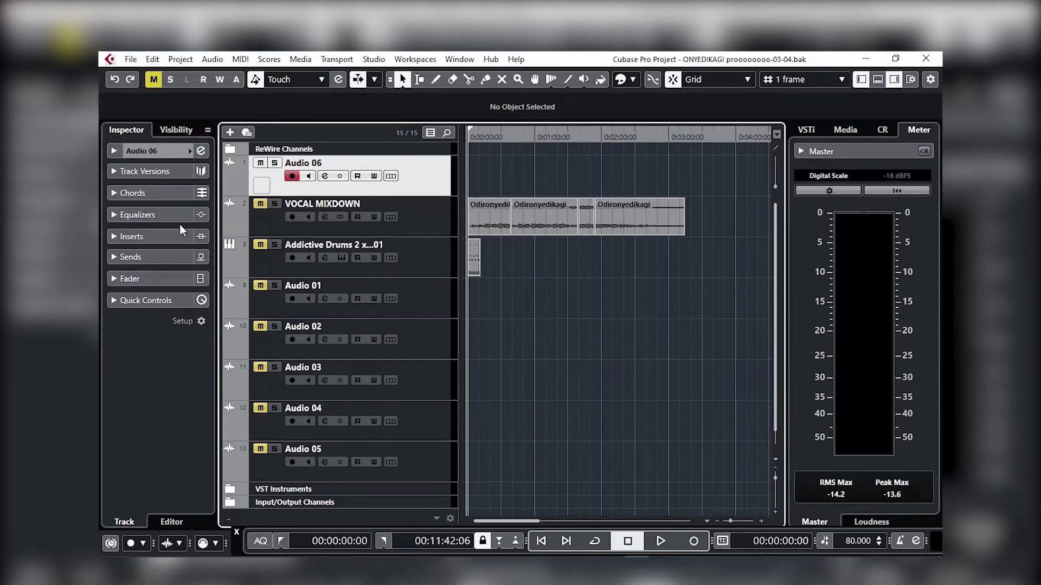
left_click(174, 237)
scroll(161, 238, "down", 2)
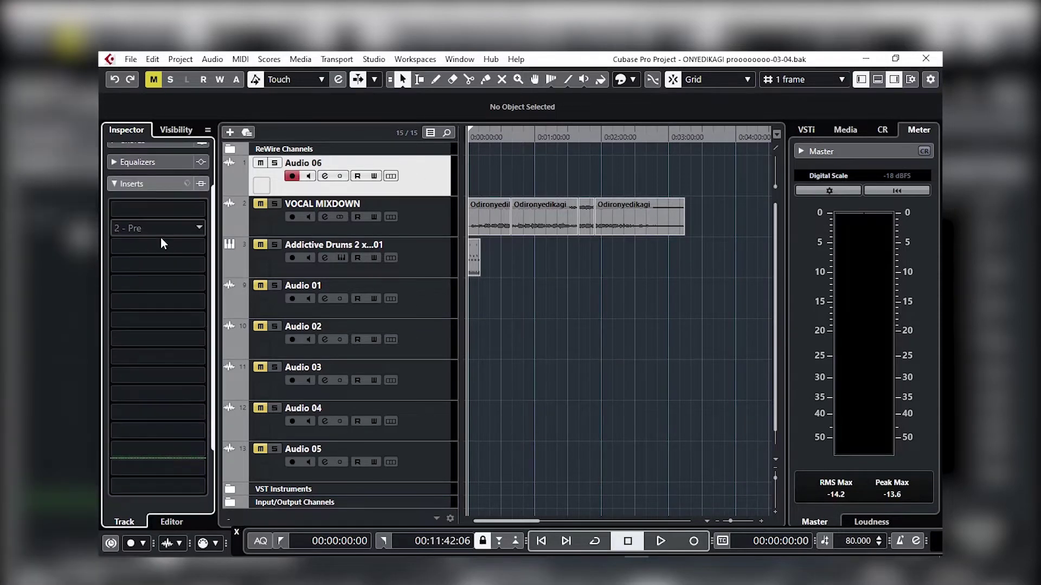
left_click(157, 207)
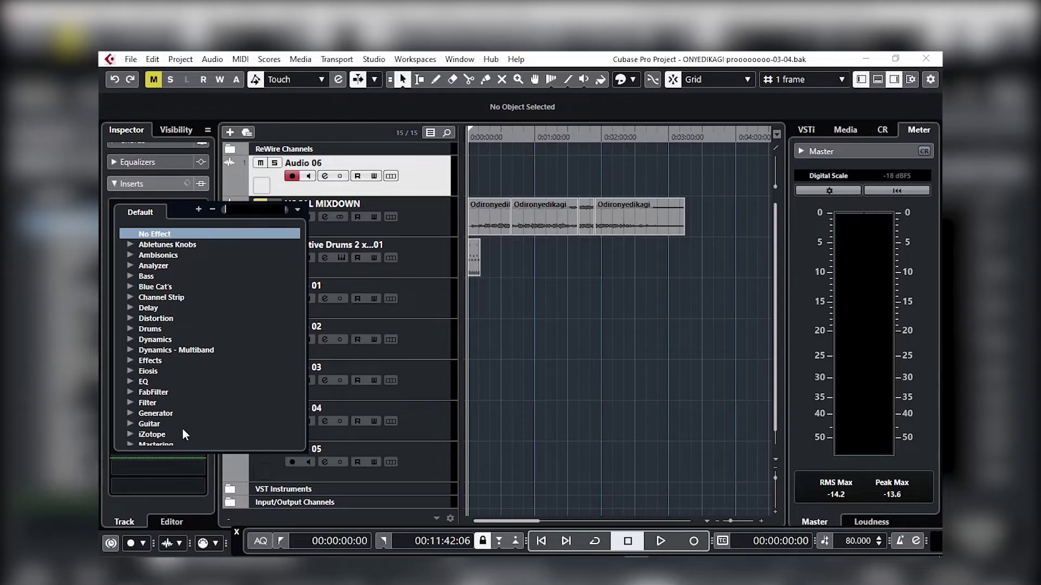
scroll(189, 384, "down", 2)
scroll(187, 375, "down", 2)
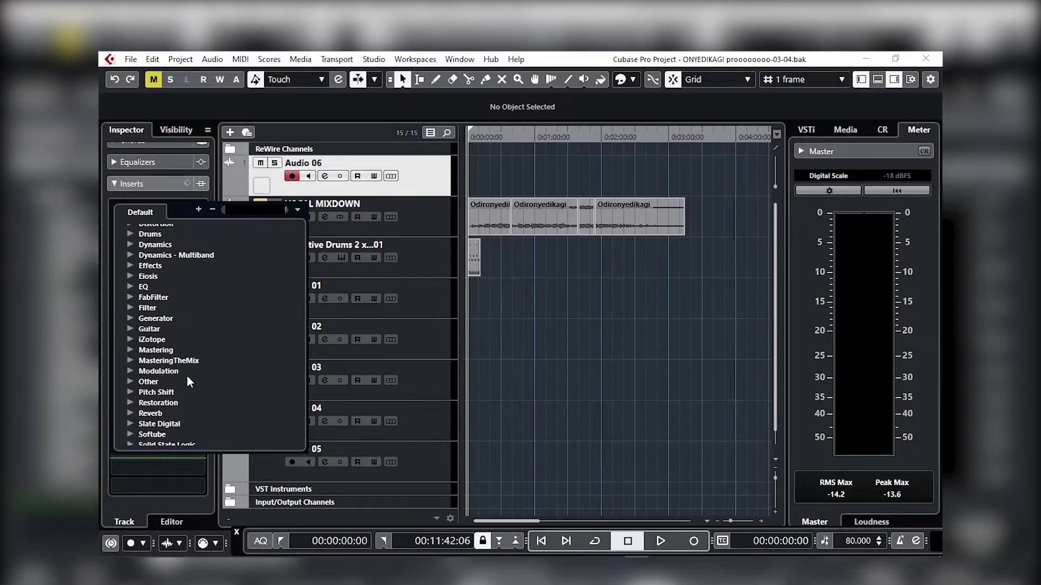
scroll(187, 375, "down", 2)
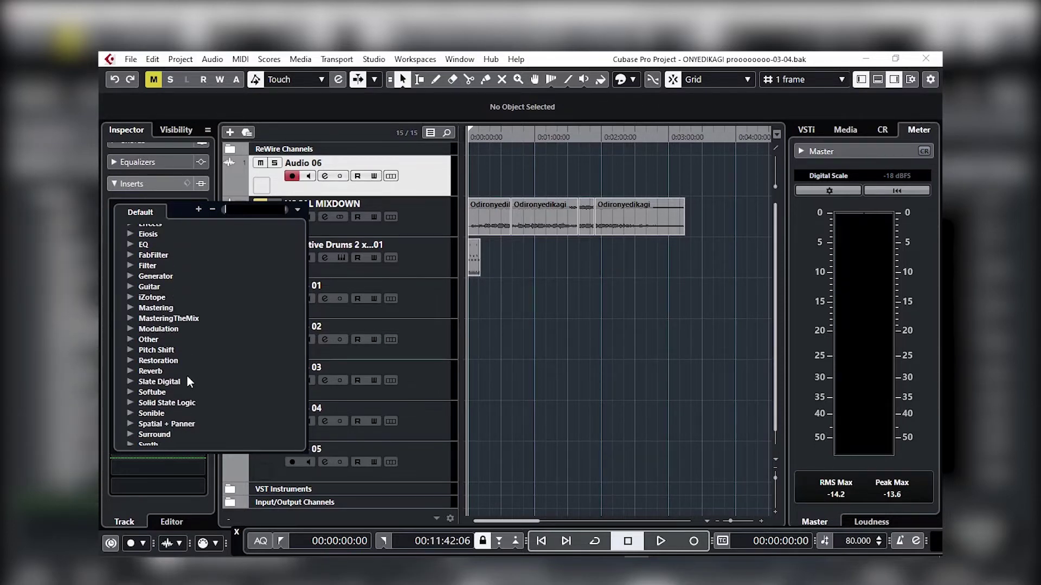
- Load smartReverb from the Reverb category into insert slot 1 and close its window
left_click(129, 371)
scroll(184, 402, "down", 2)
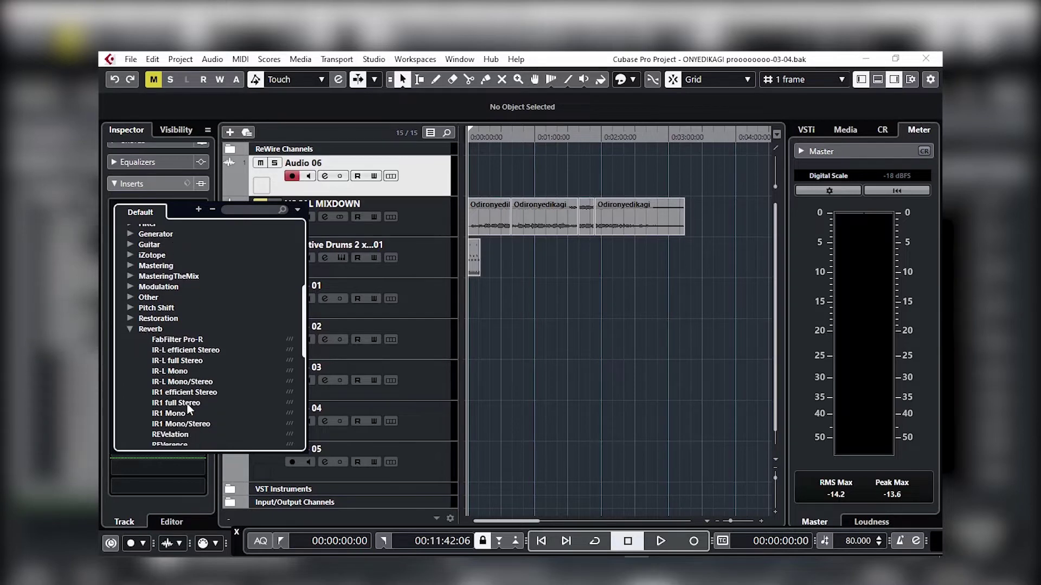
scroll(189, 410, "down", 1)
scroll(189, 404, "down", 2)
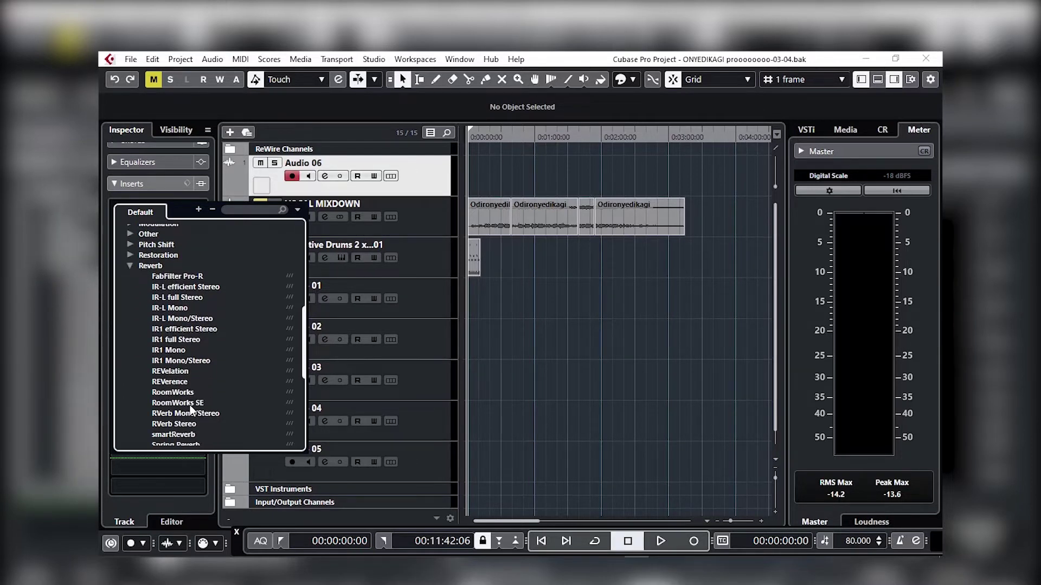
scroll(190, 405, "down", 1)
scroll(190, 411, "down", 1)
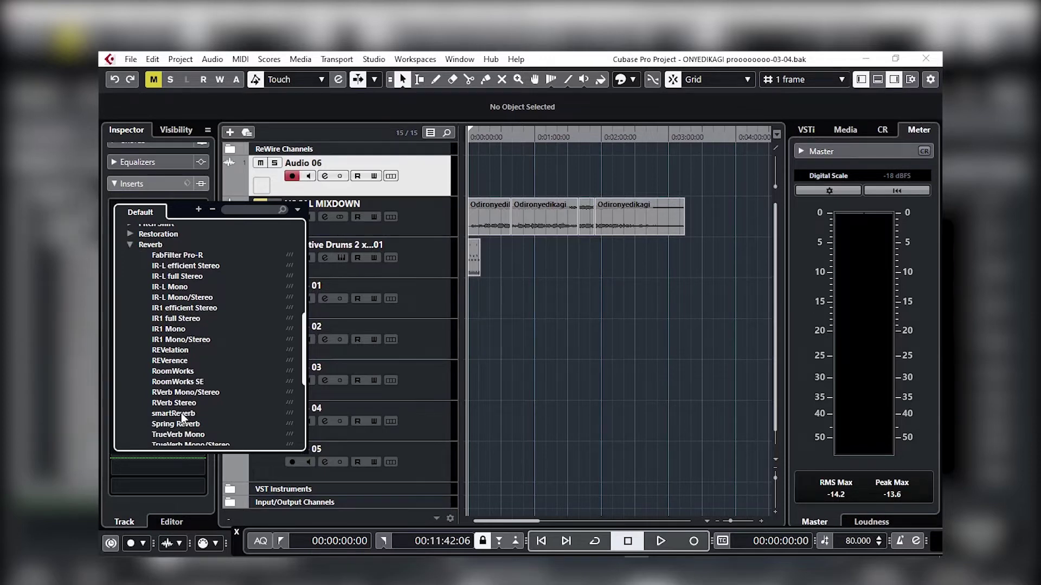
key("Escape")
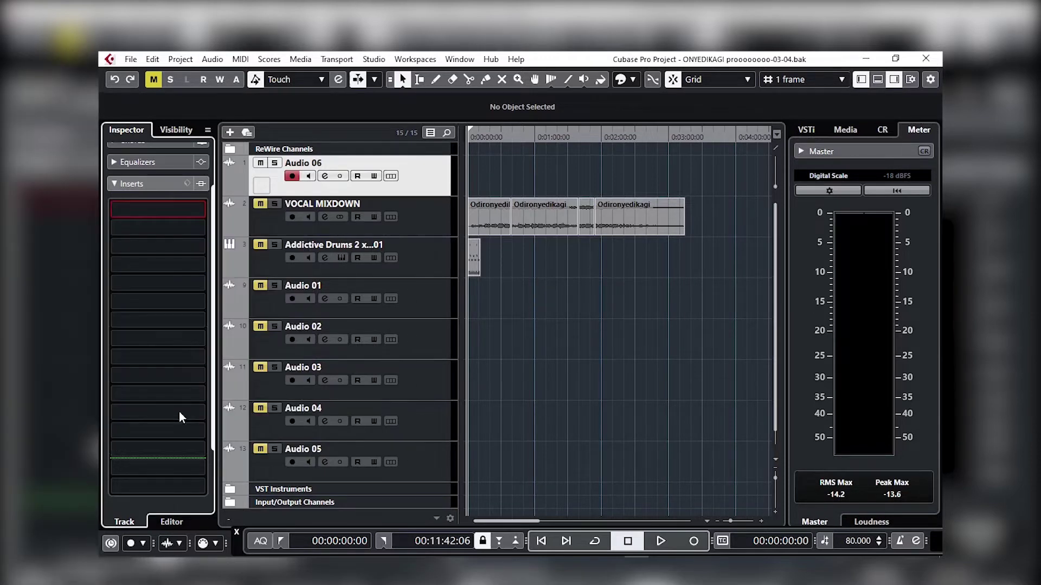
left_click(175, 217)
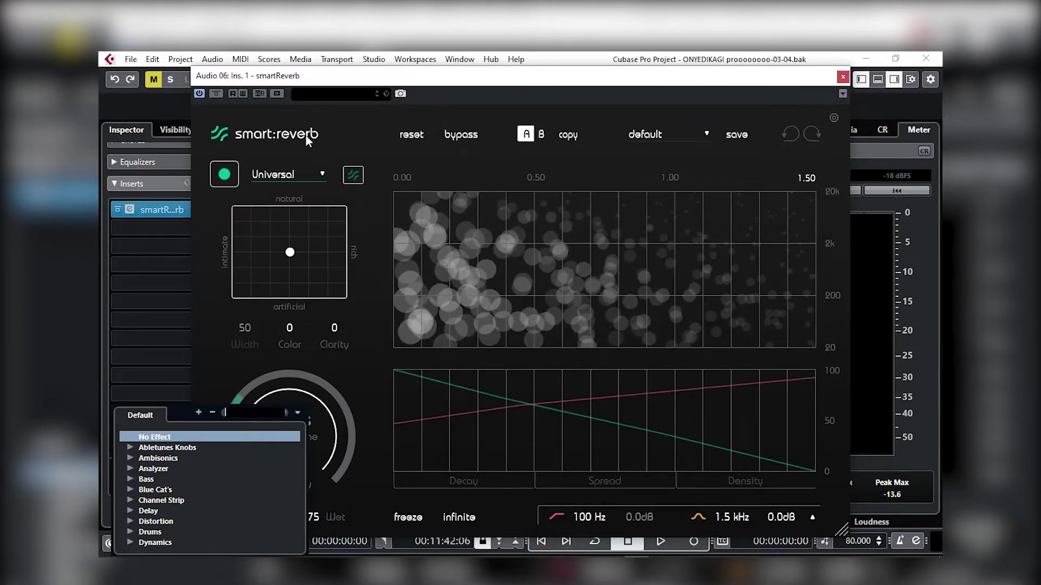
left_click(672, 135)
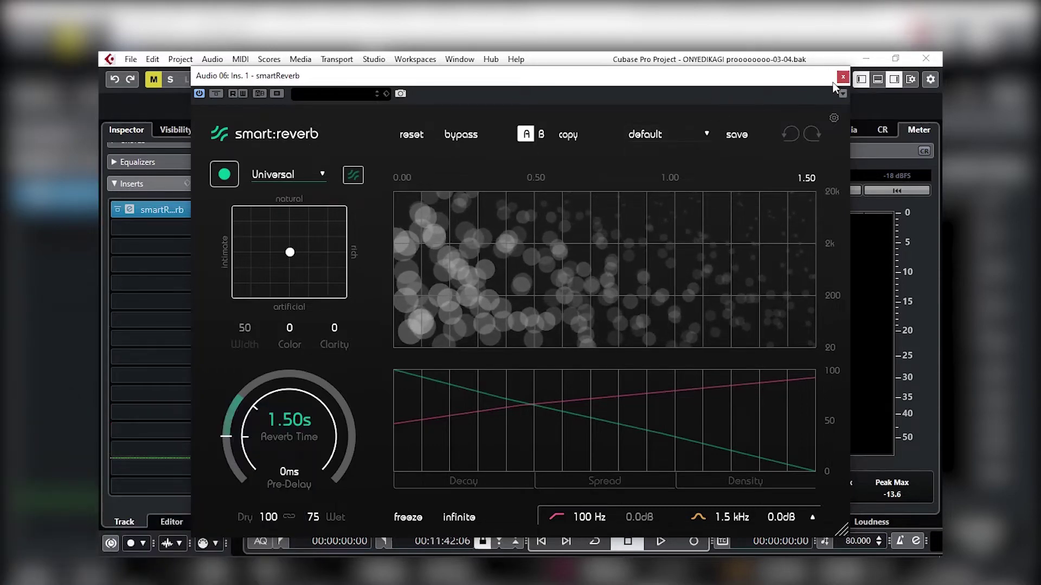
left_click(842, 77)
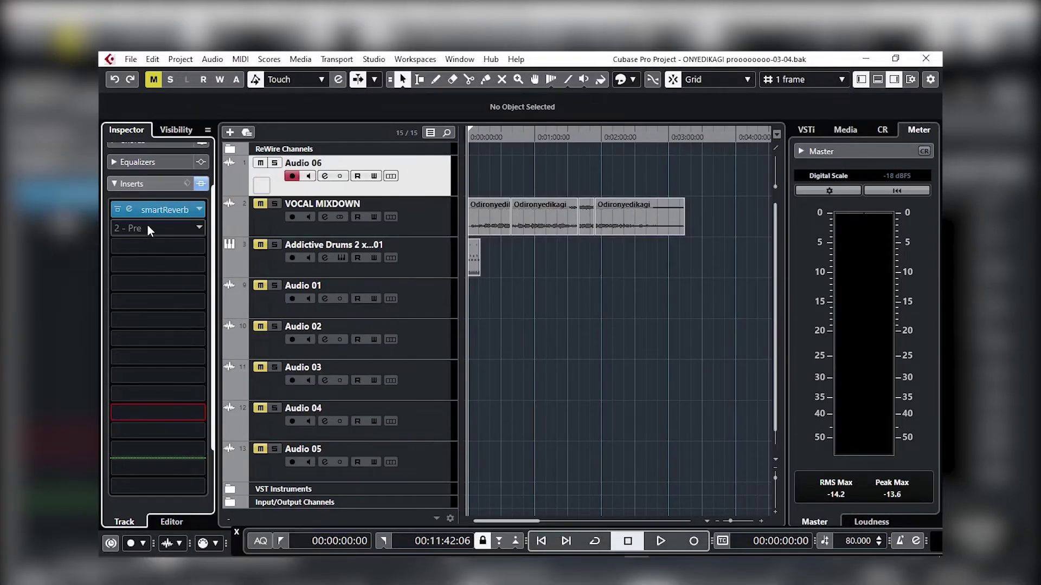
- Load CLA-2A Mono from the Dynamics category into insert slot 2 and close its window
left_click(148, 227)
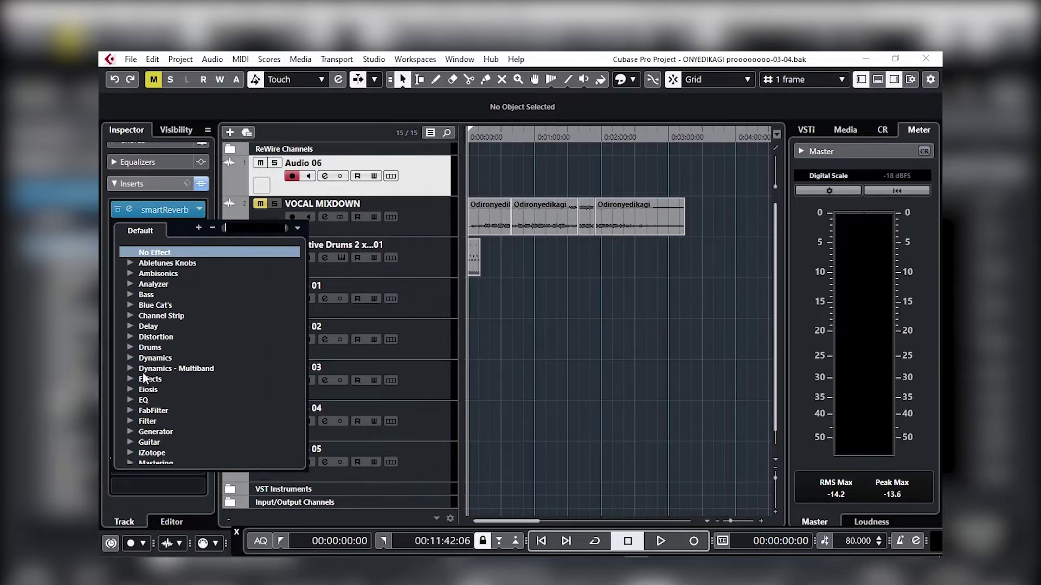
left_click(131, 357)
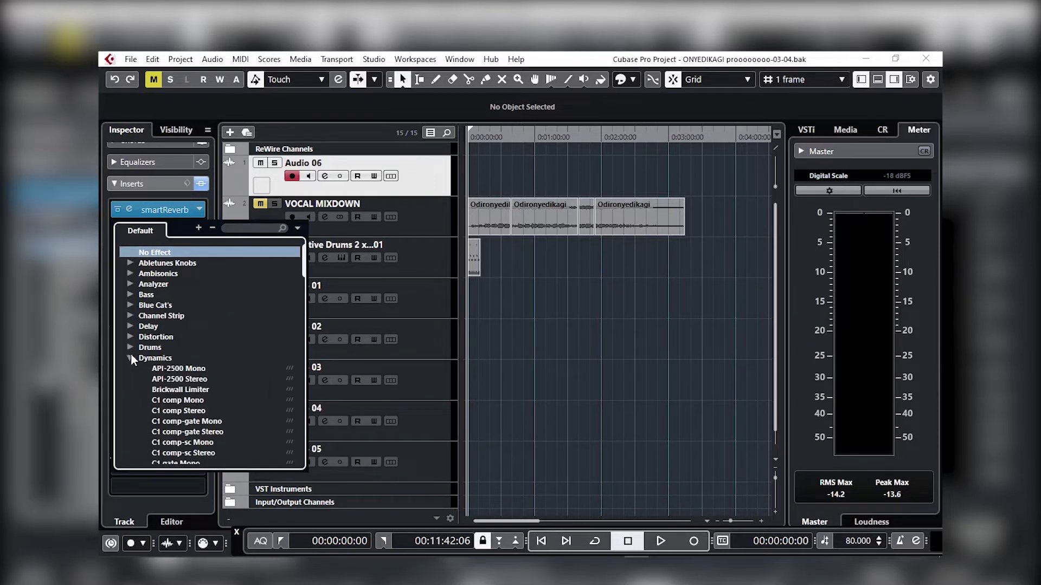
scroll(190, 401, "down", 2)
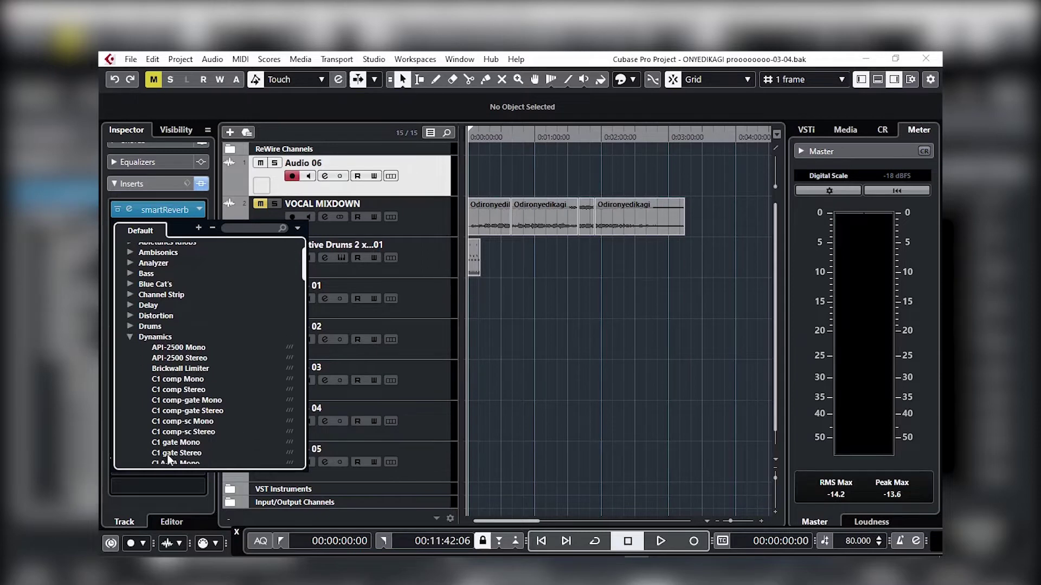
scroll(193, 457, "down", 3)
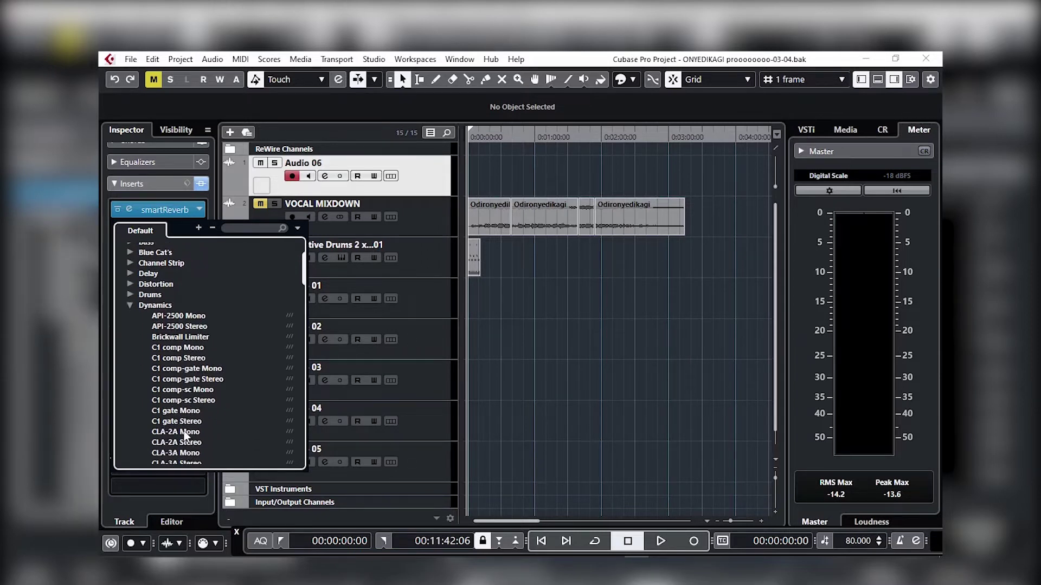
left_click(185, 433)
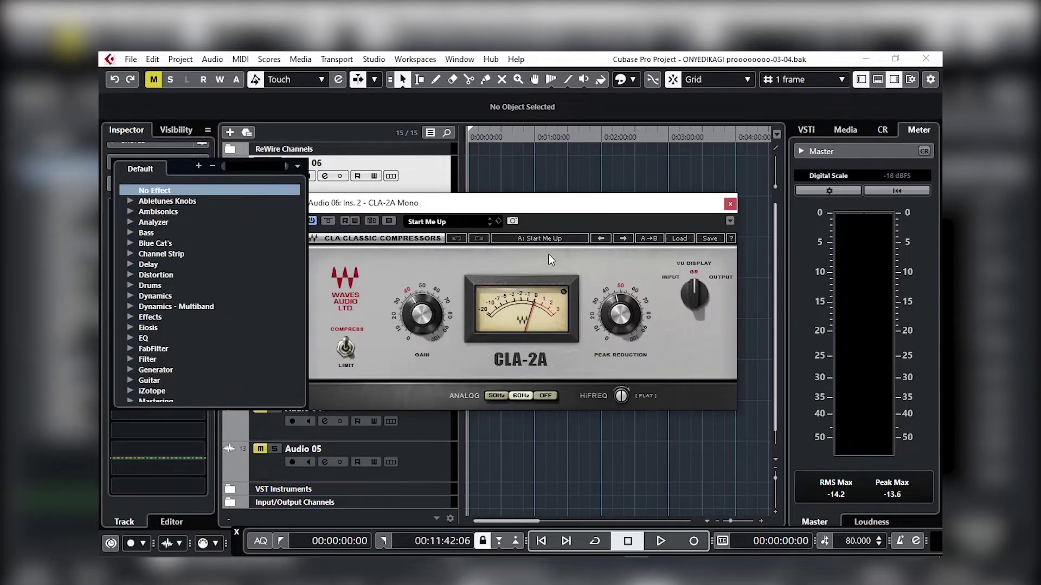
left_click(558, 210)
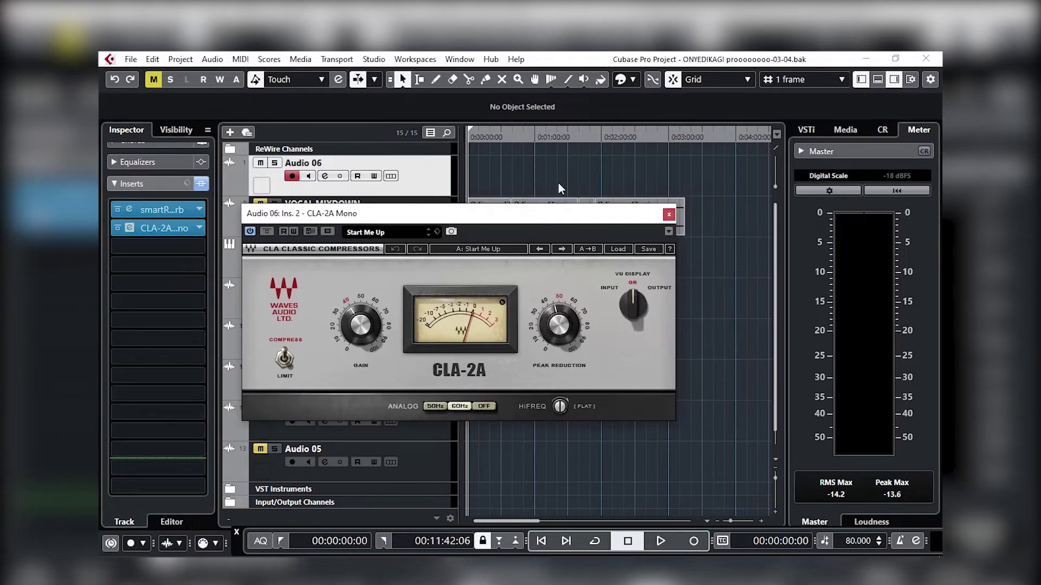
left_click(669, 214)
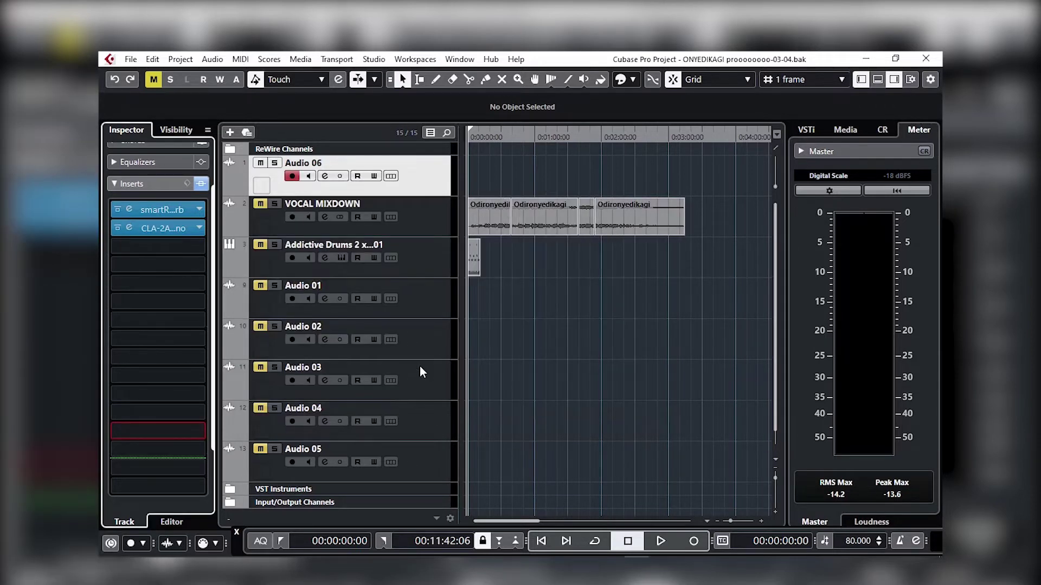
- Load H-Delay Mono from the Delay category into insert slot 3 and close its window
left_click(163, 248)
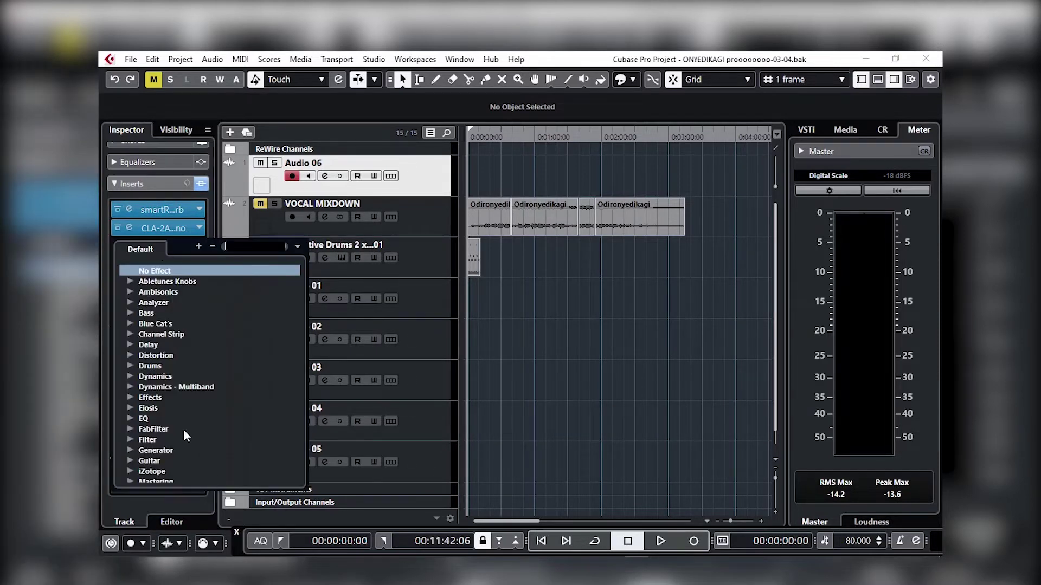
scroll(163, 440, "down", 1)
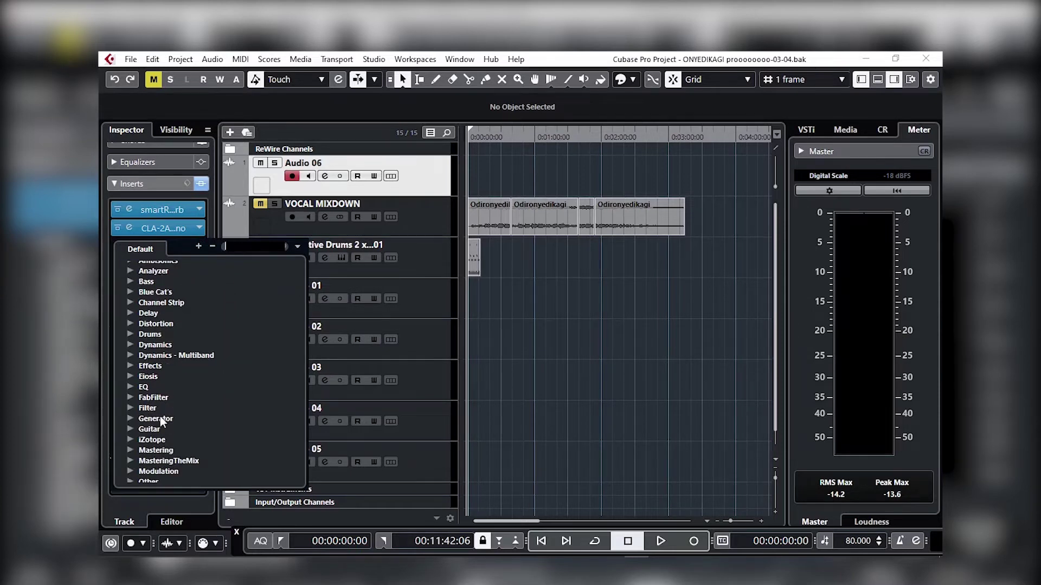
scroll(159, 437, "down", 3)
scroll(157, 430, "down", 3)
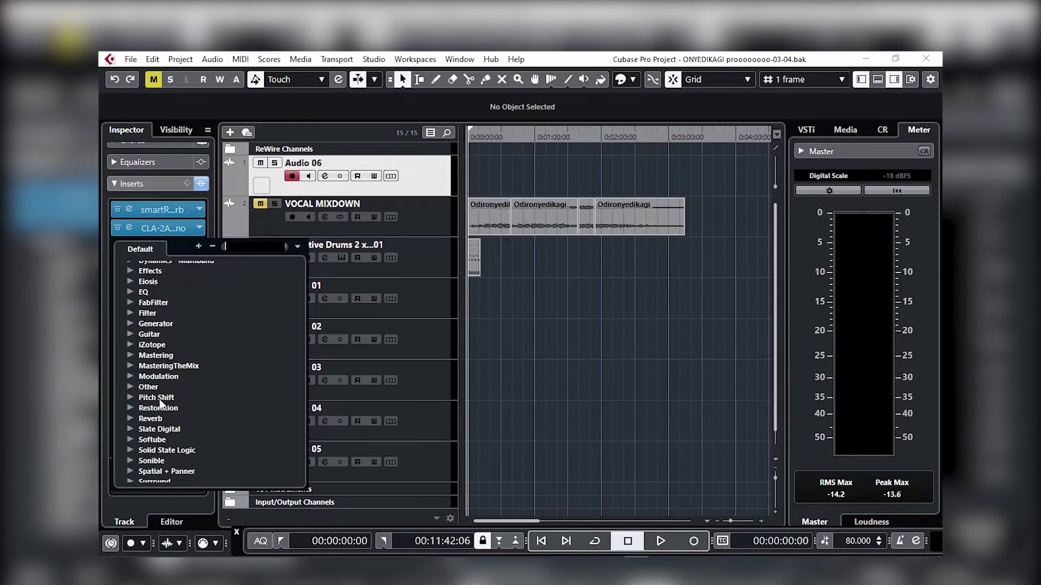
scroll(159, 315, "up", 3)
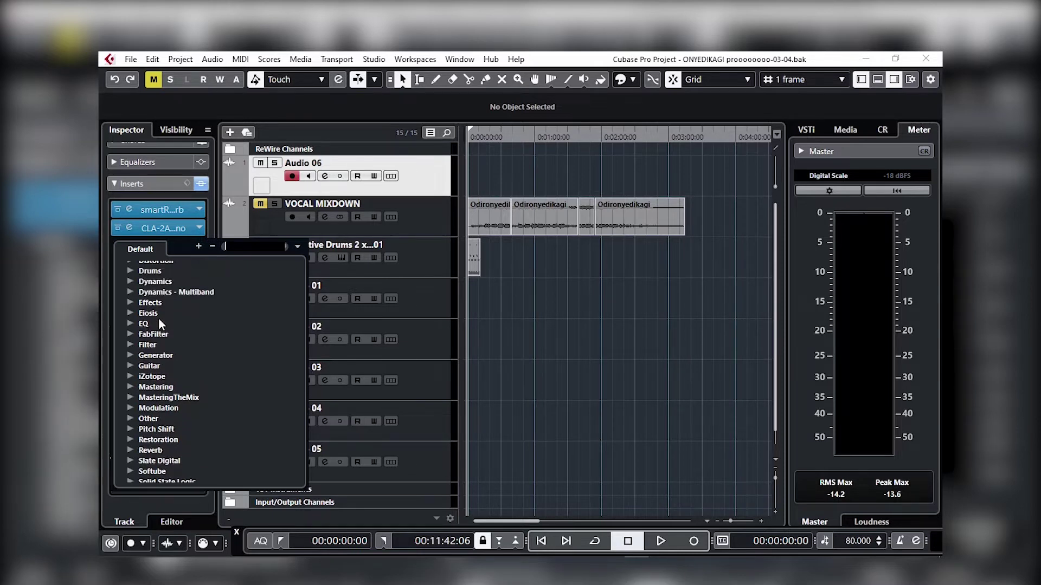
scroll(156, 314, "up", 2)
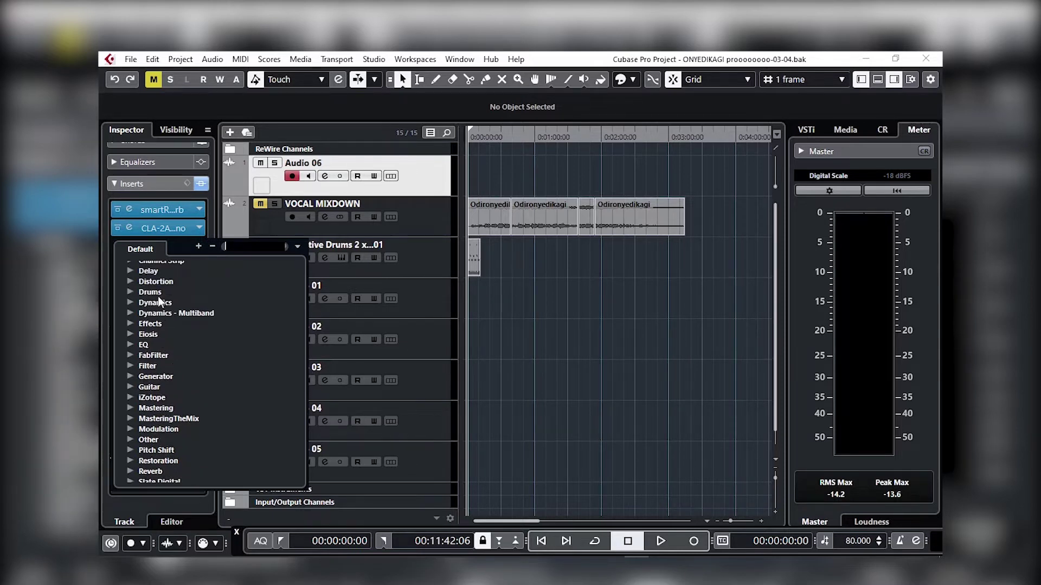
left_click(136, 271)
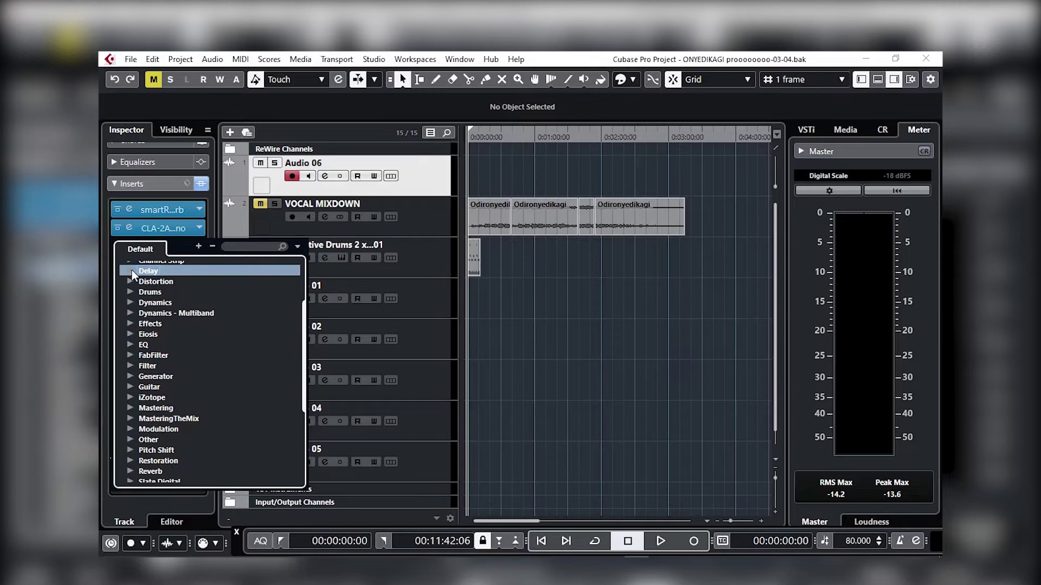
left_click(131, 271)
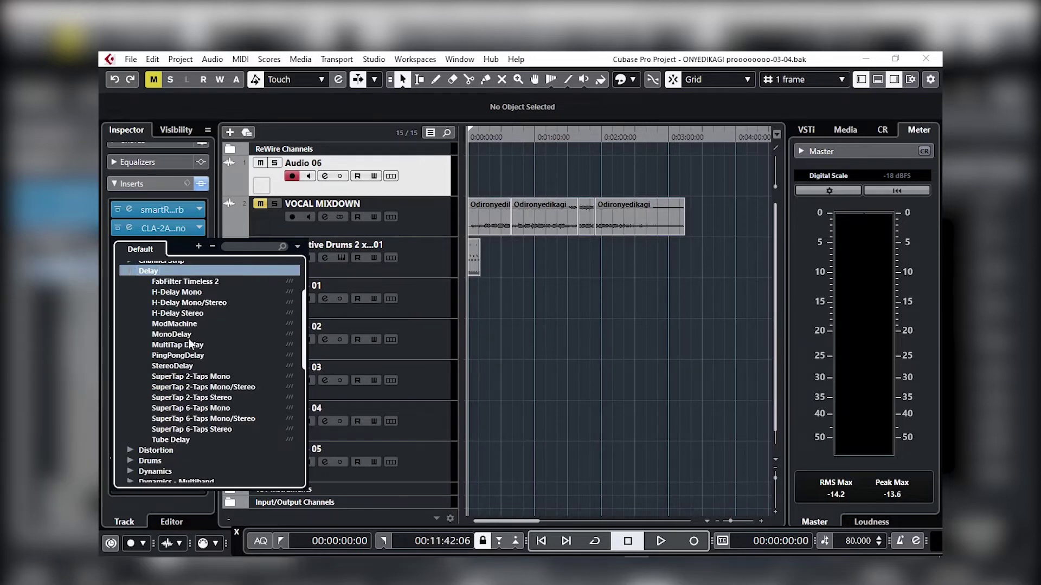
left_click(181, 293)
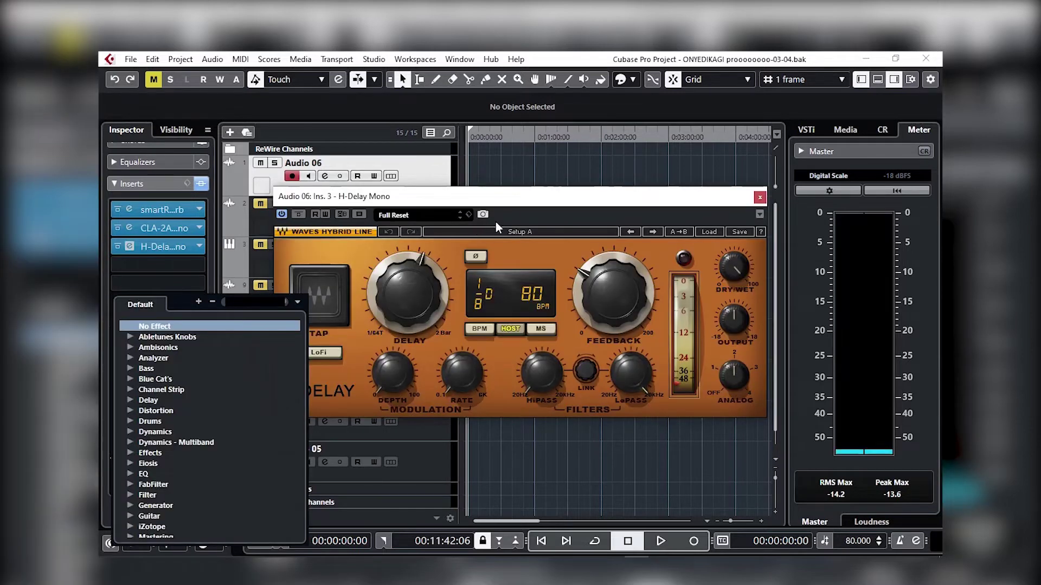
left_click(518, 198)
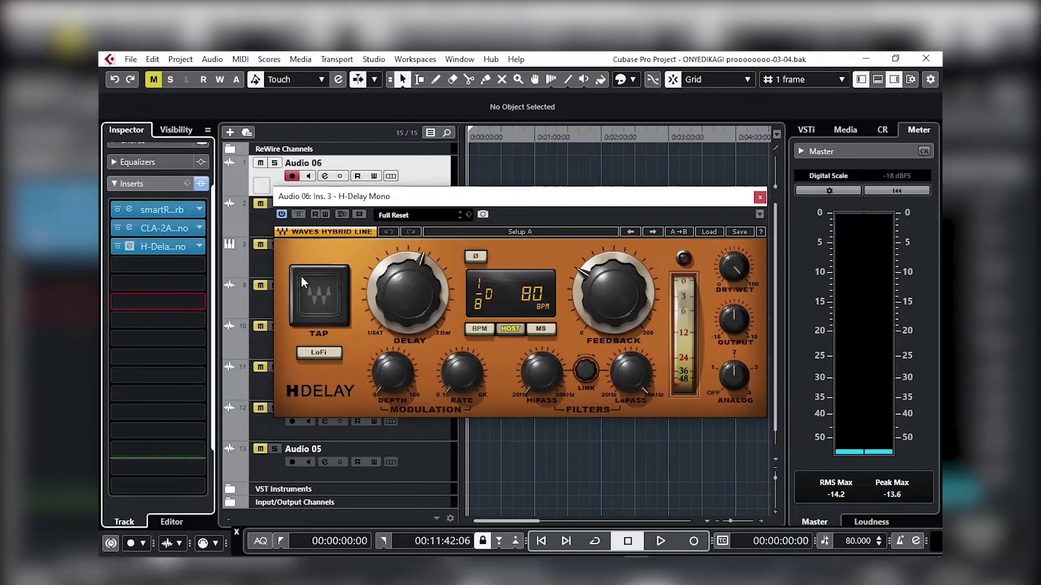
left_click(762, 195)
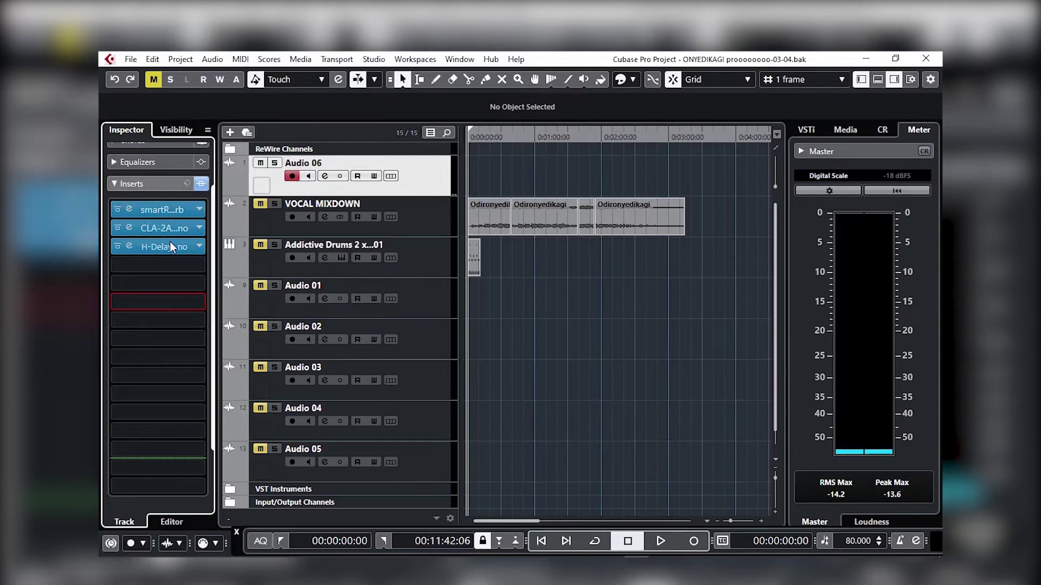
left_click(293, 177)
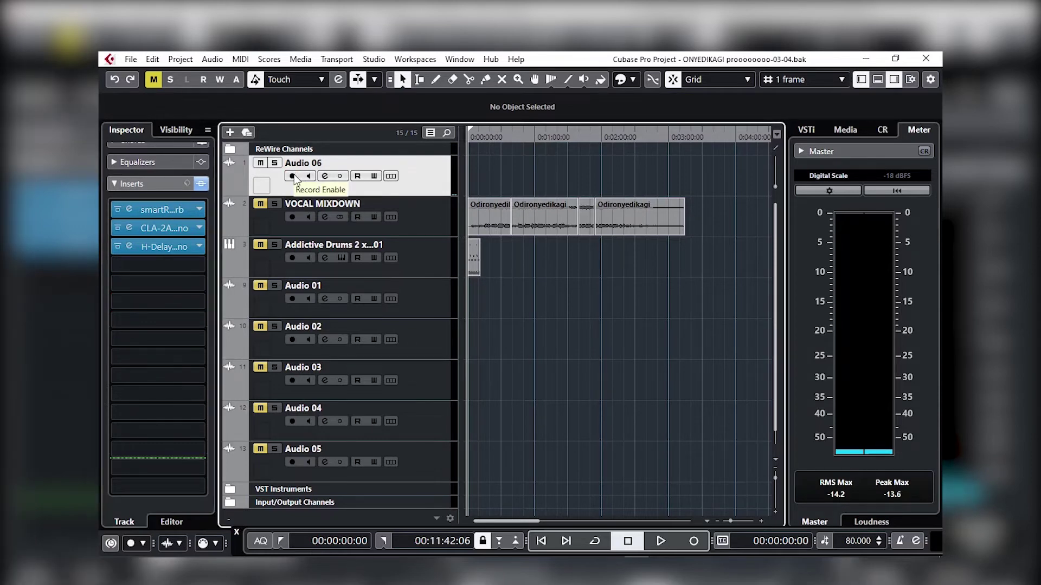
left_click(293, 176)
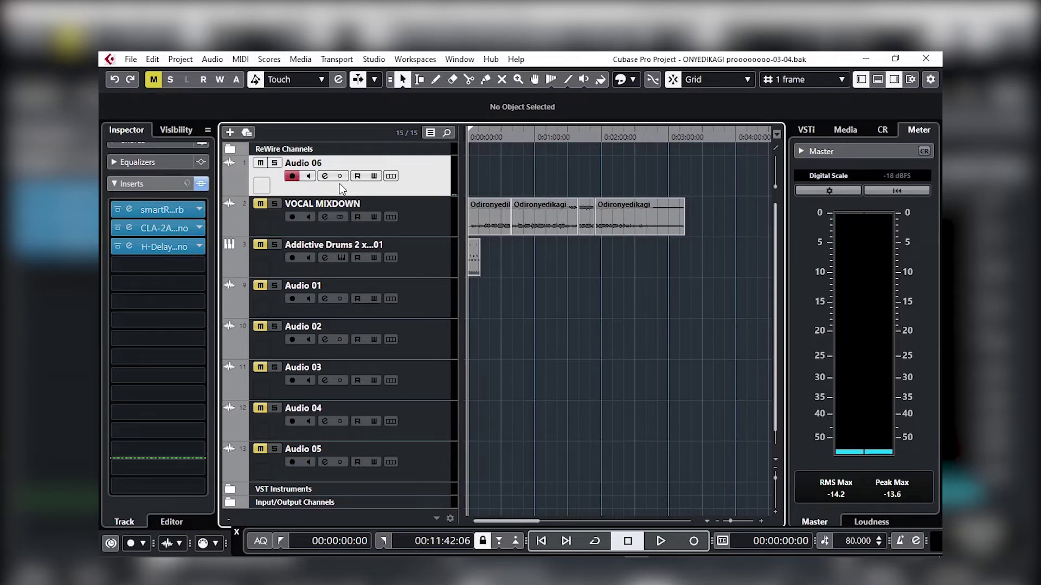
left_click(308, 177)
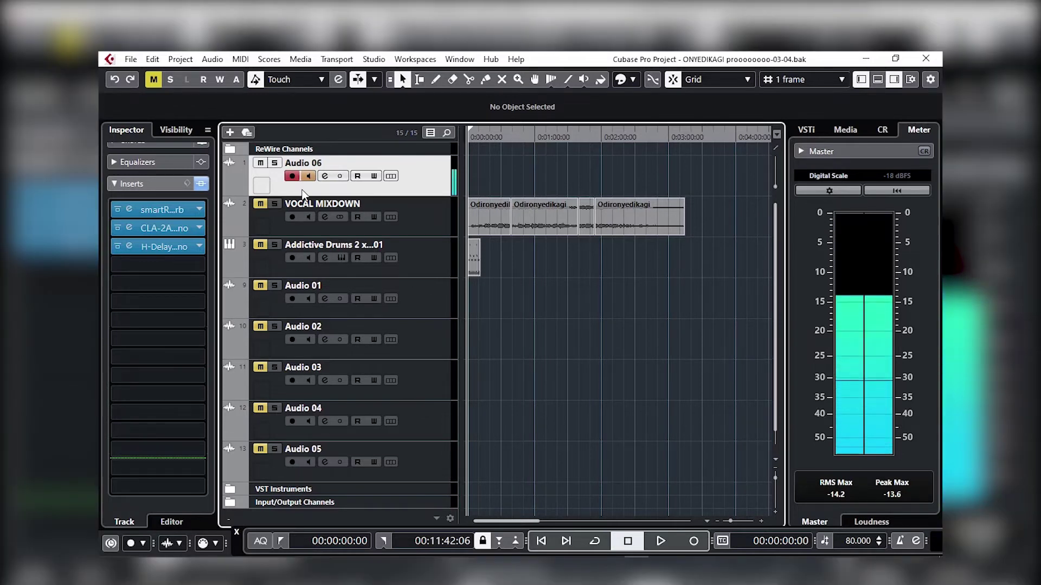
left_click(309, 176)
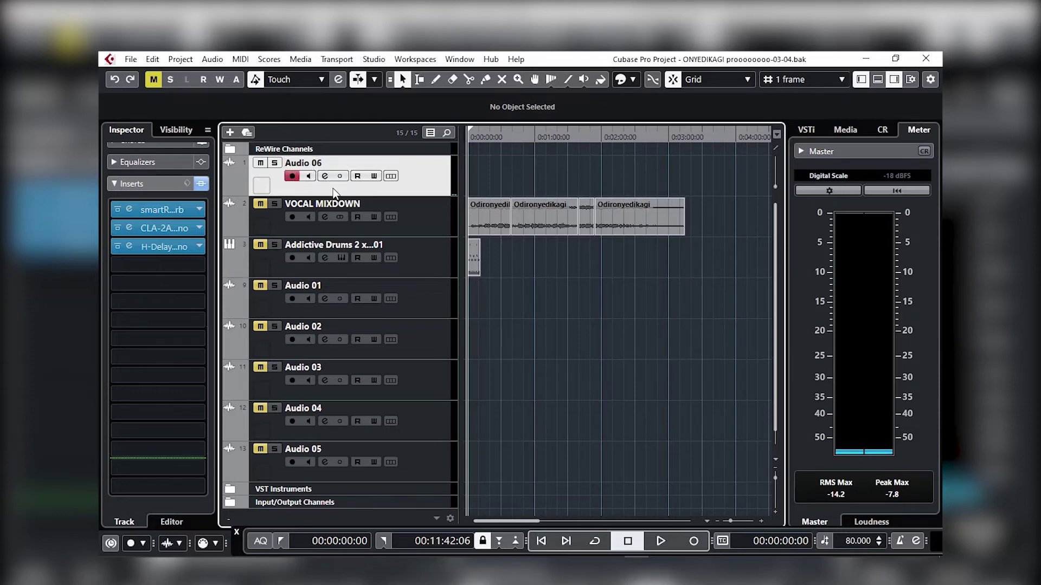
- Toggle Audio 06's input monitoring on and off twice to hear the live input
left_click(309, 178)
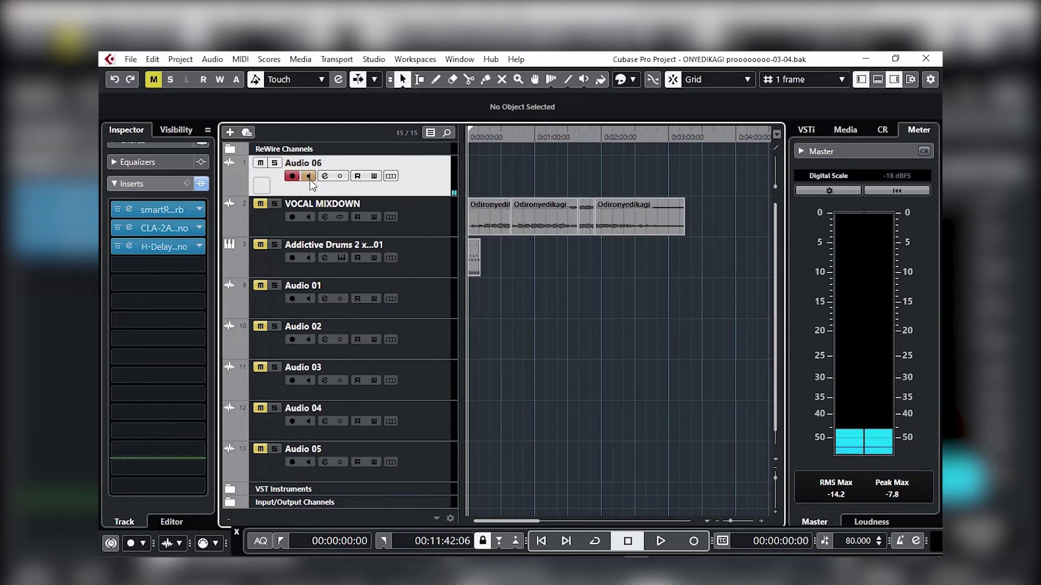
left_click(308, 177)
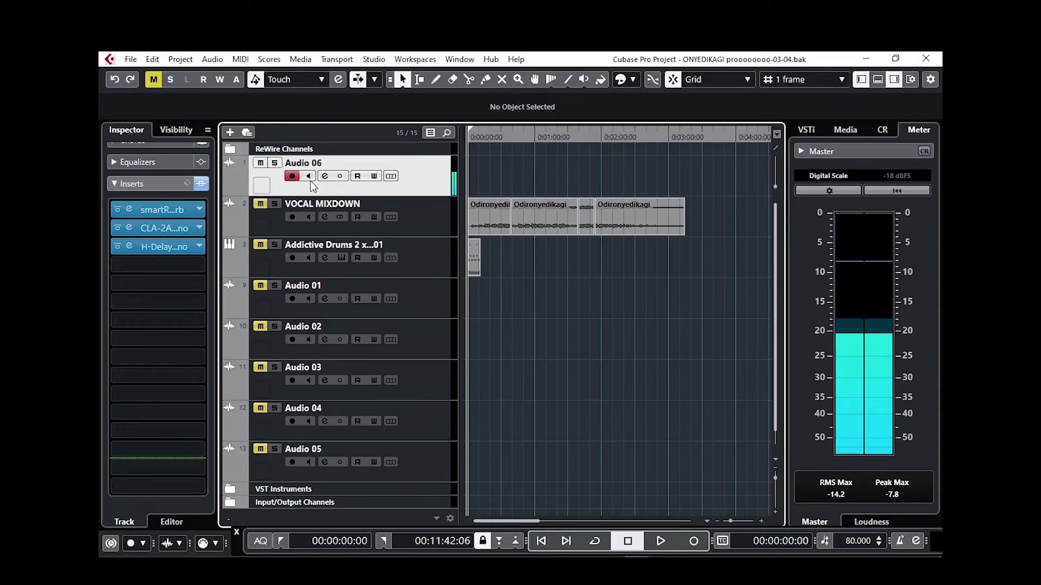
left_click(308, 177)
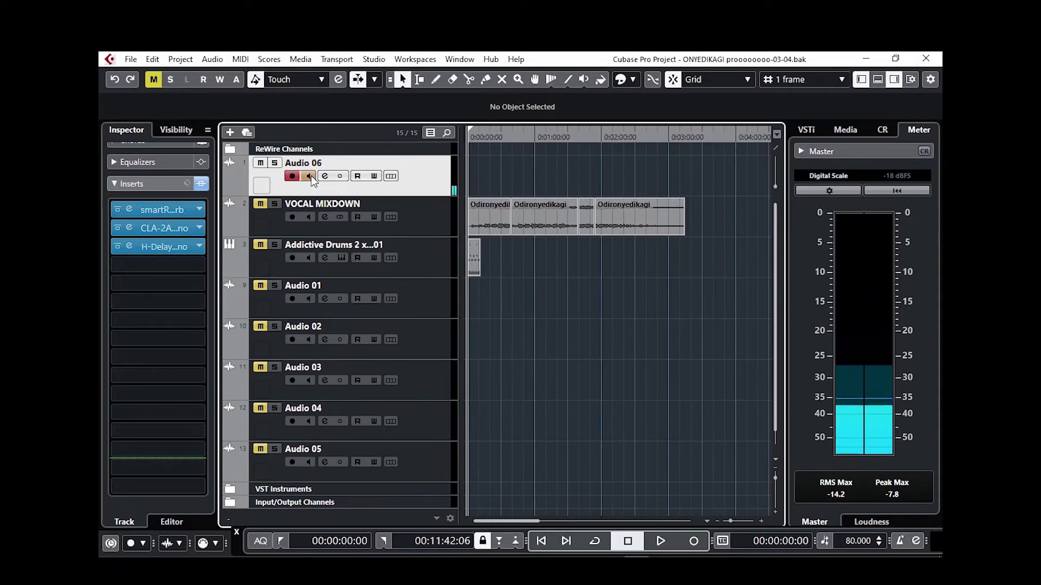
left_click(308, 177)
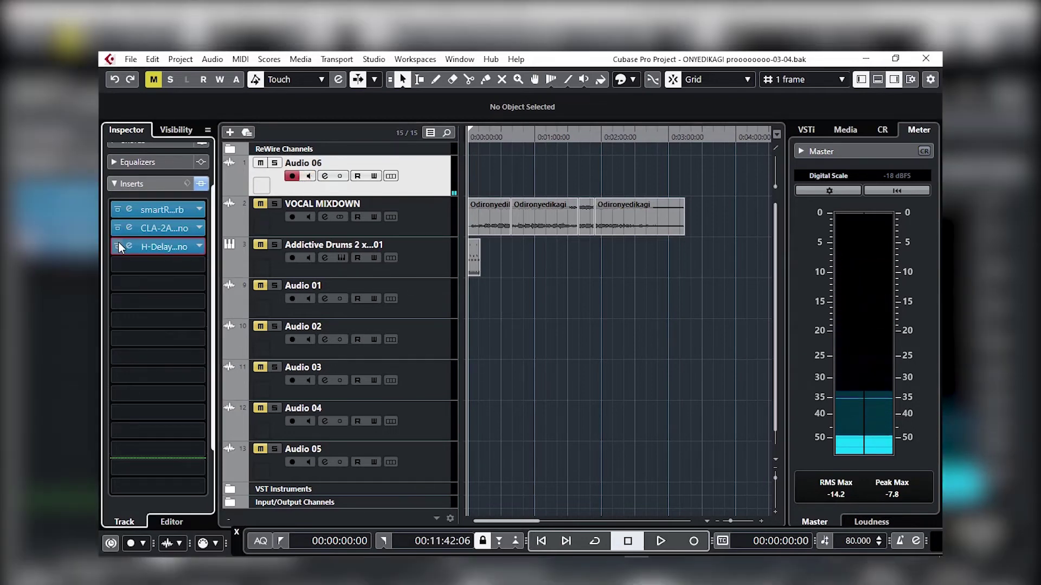
- Bypass the H-Delay Mono insert and recheck Audio 06's monitoring on and off
left_click(117, 246)
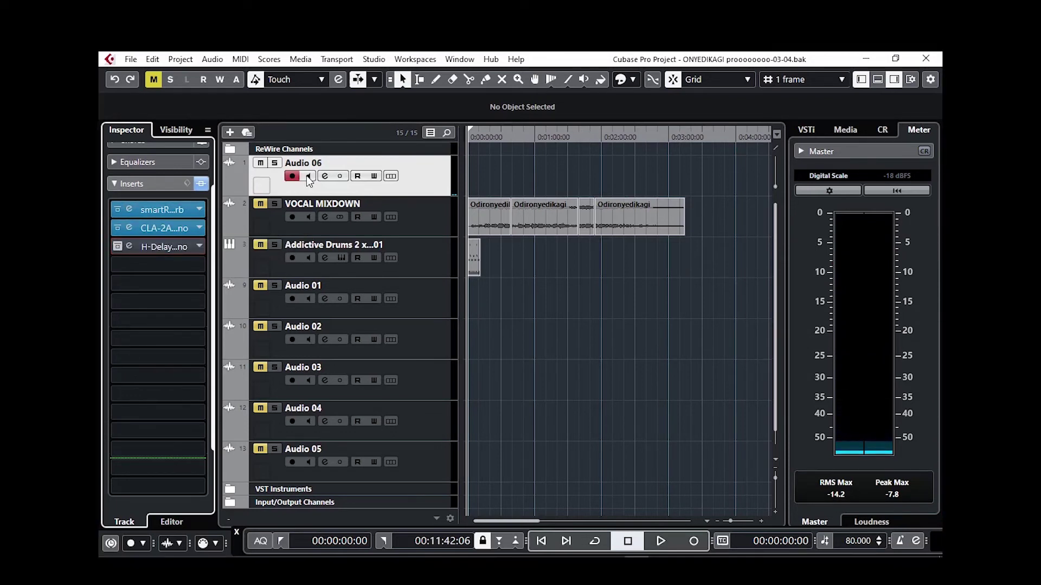
left_click(307, 176)
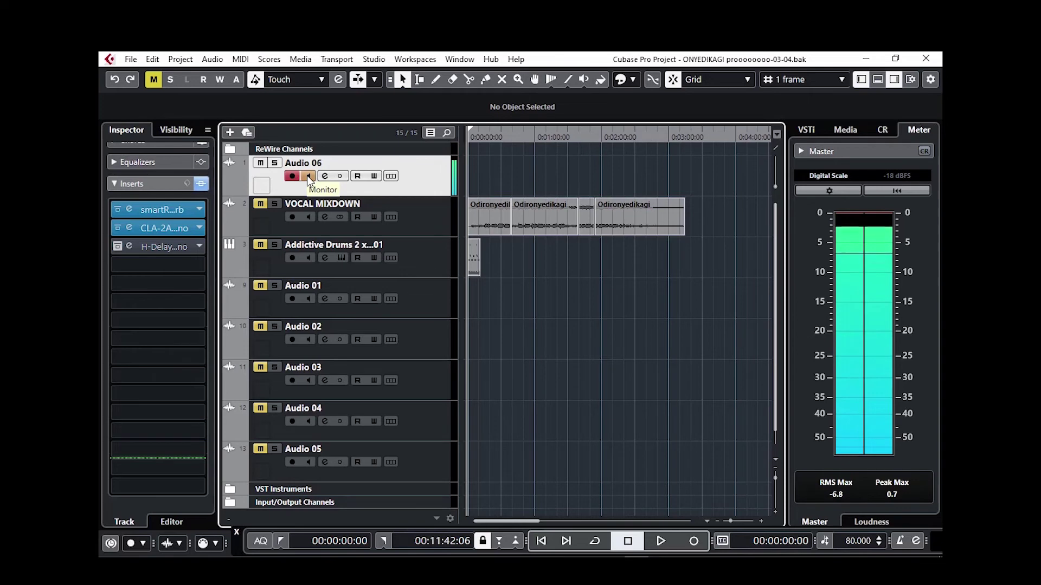
left_click(307, 177)
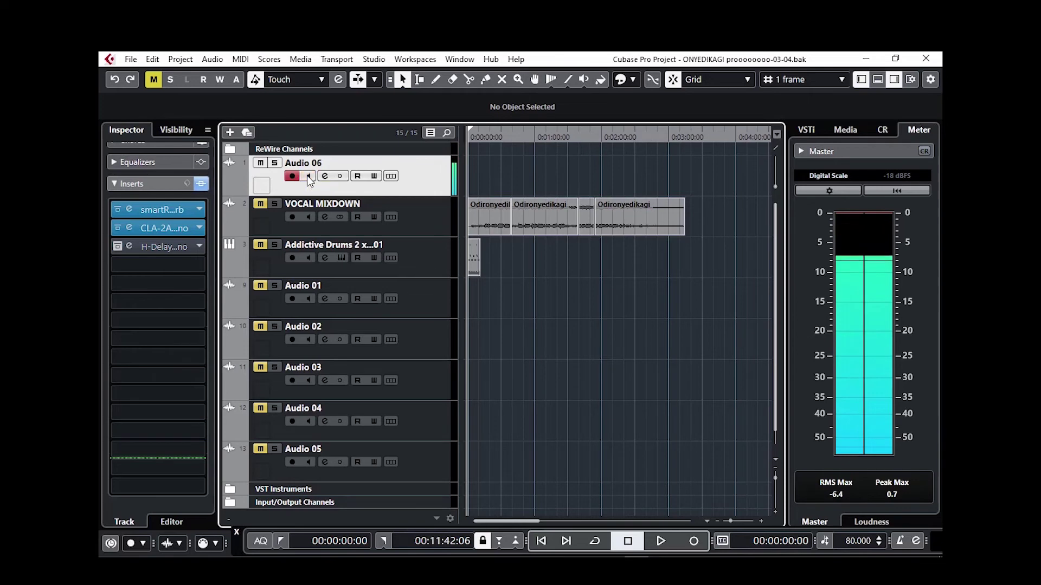
- Reactivate H-Delay Mono, bypass smartReverb, and turn on Audio 06's input monitoring
left_click(118, 209)
left_click(120, 209)
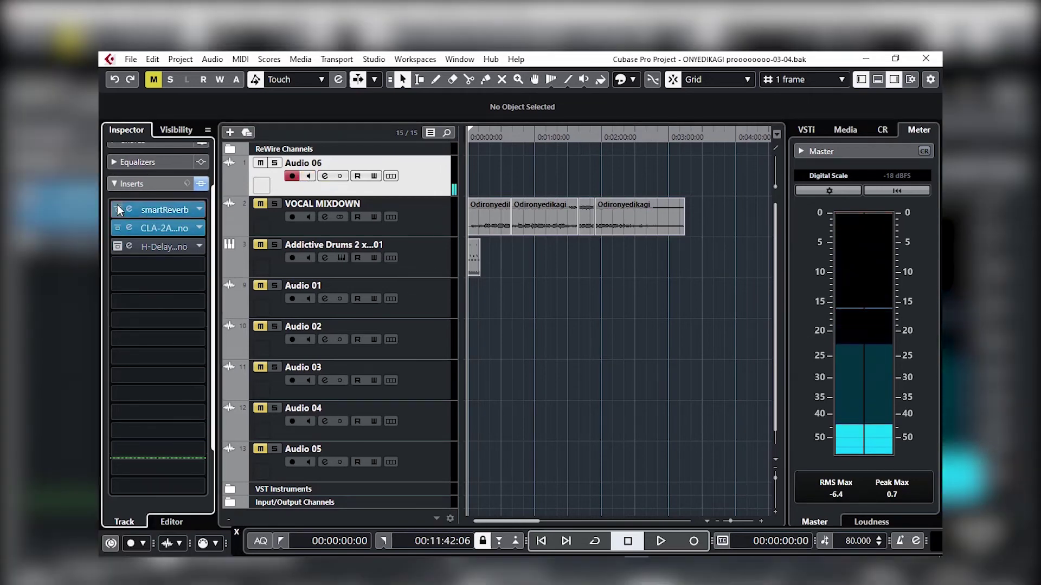
left_click(117, 247)
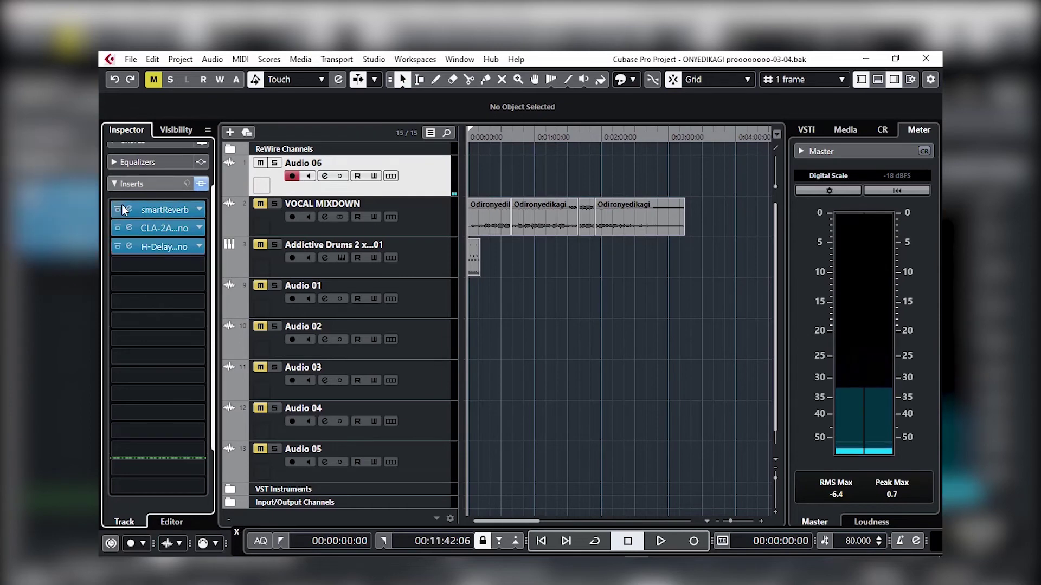
left_click(117, 209)
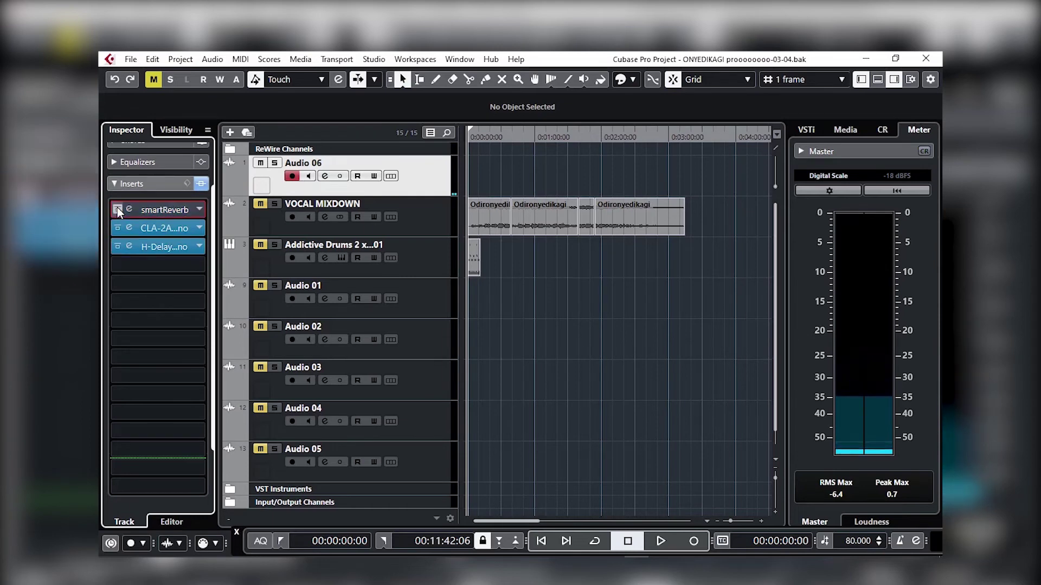
left_click(306, 176)
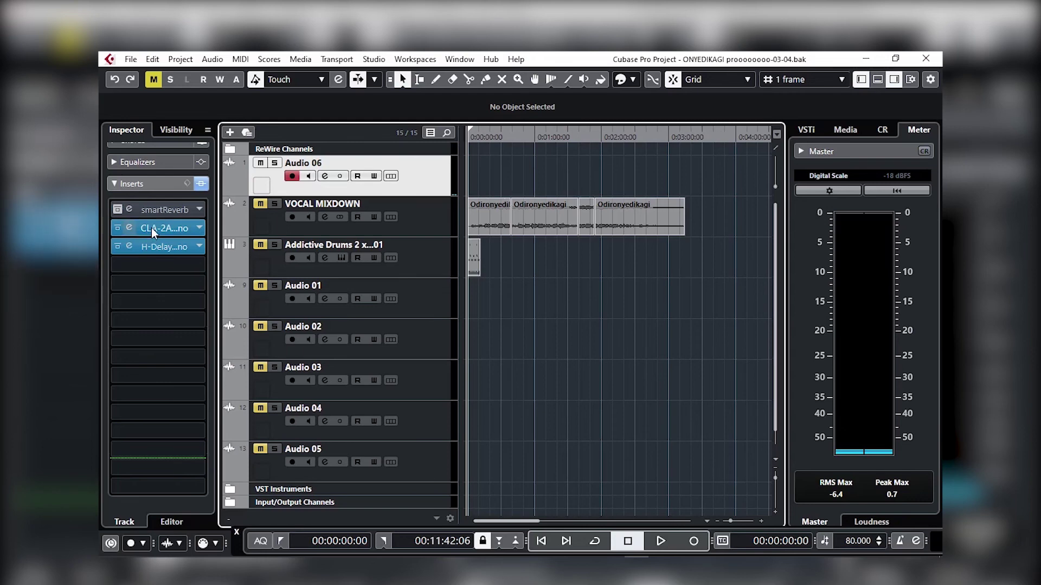
left_click(160, 210)
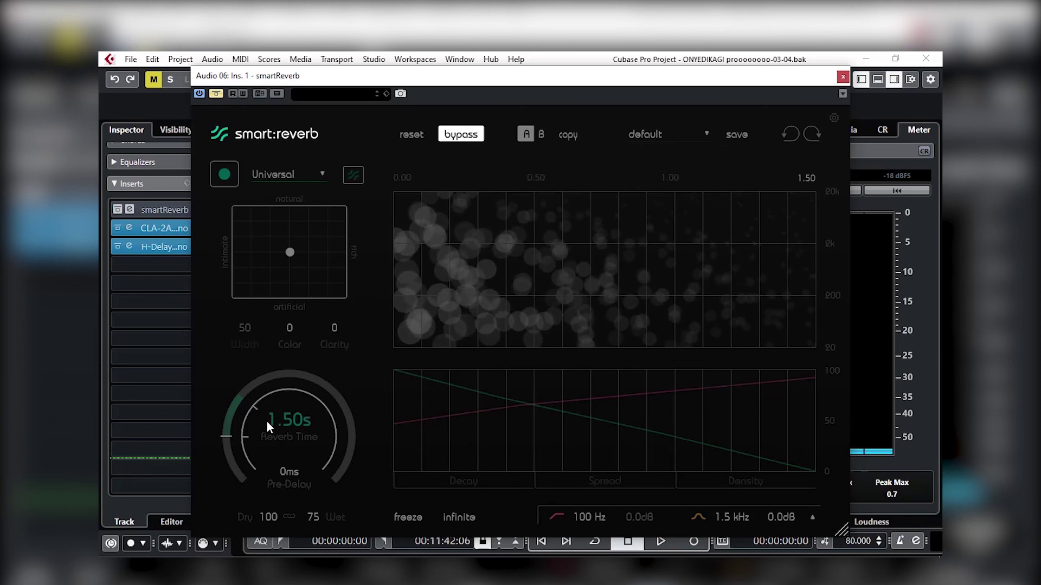
left_click(843, 79)
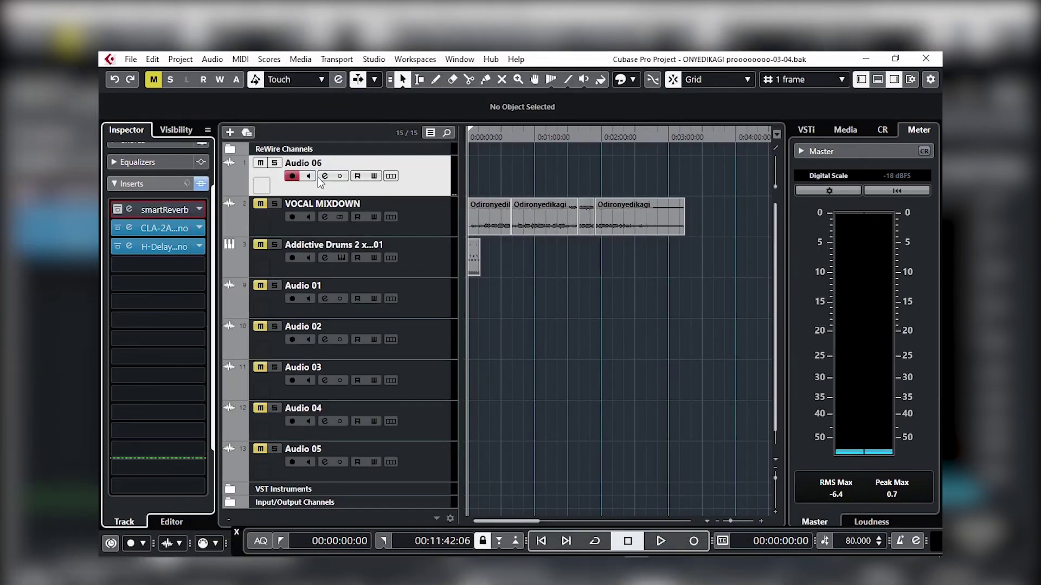